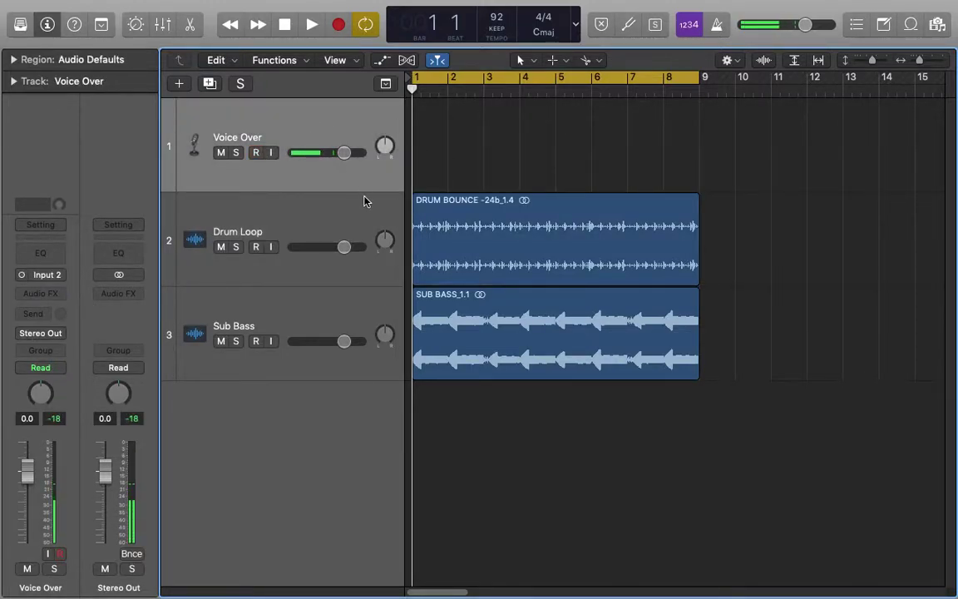
Select the Drum Loop track and open its Couture plug-in window
left_click(303, 209)
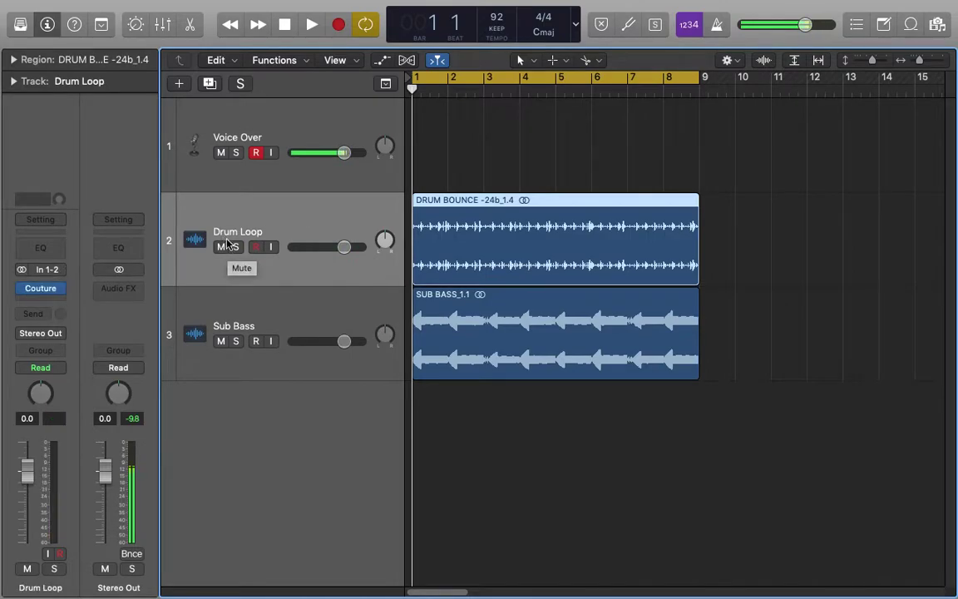
left_click(279, 306)
left_click(278, 262)
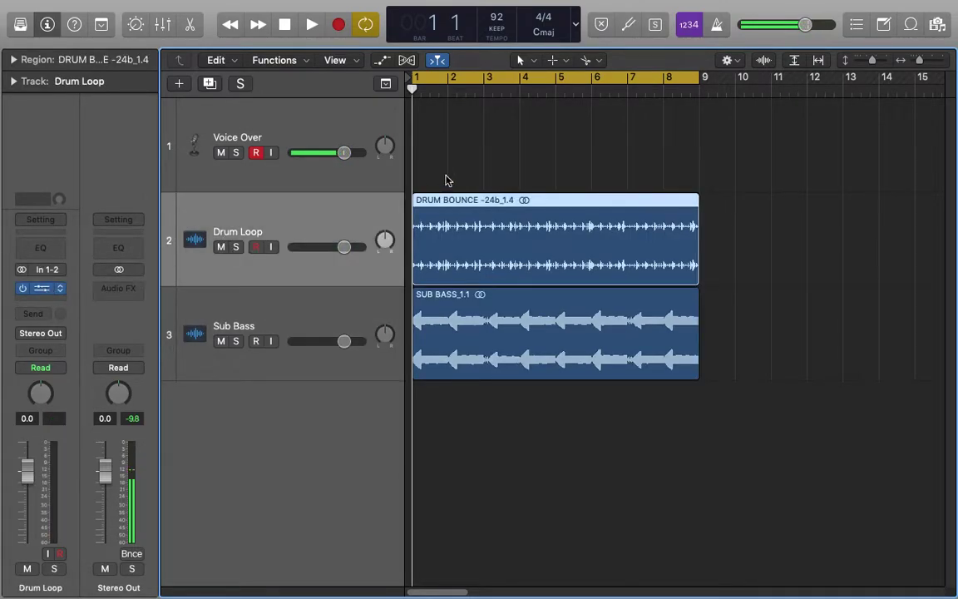
key("v")
left_click_drag(338, 50, 571, 109)
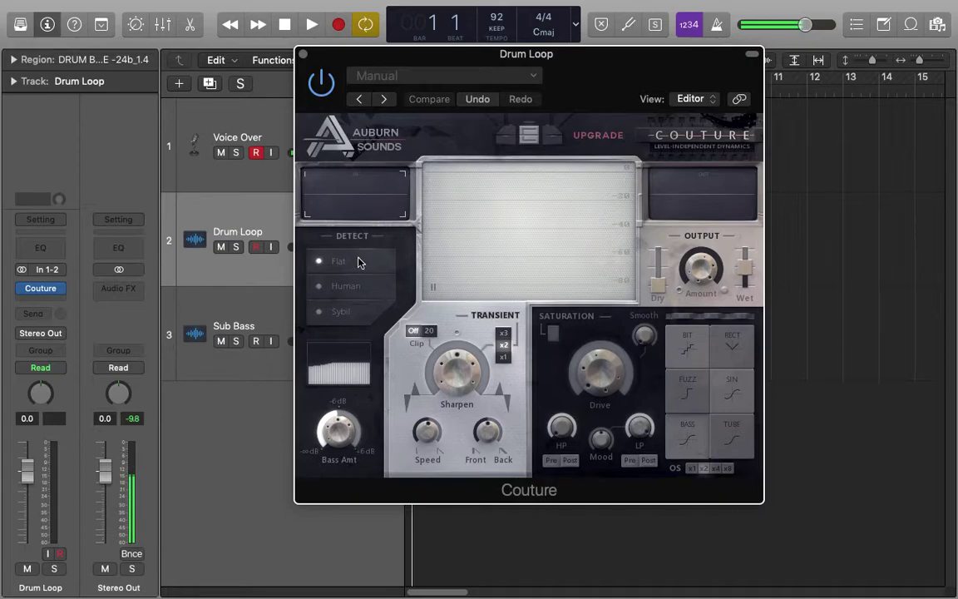
Set the Transient section's Sharpen amount to 0.0 dB on the Drum Loop's Couture and close the plug-in window
mouse_move(456, 368)
left_mouse_down()
mouse_move(450, 391)
mouse_move(449, 280)
mouse_move(455, 374)
left_mouse_up()
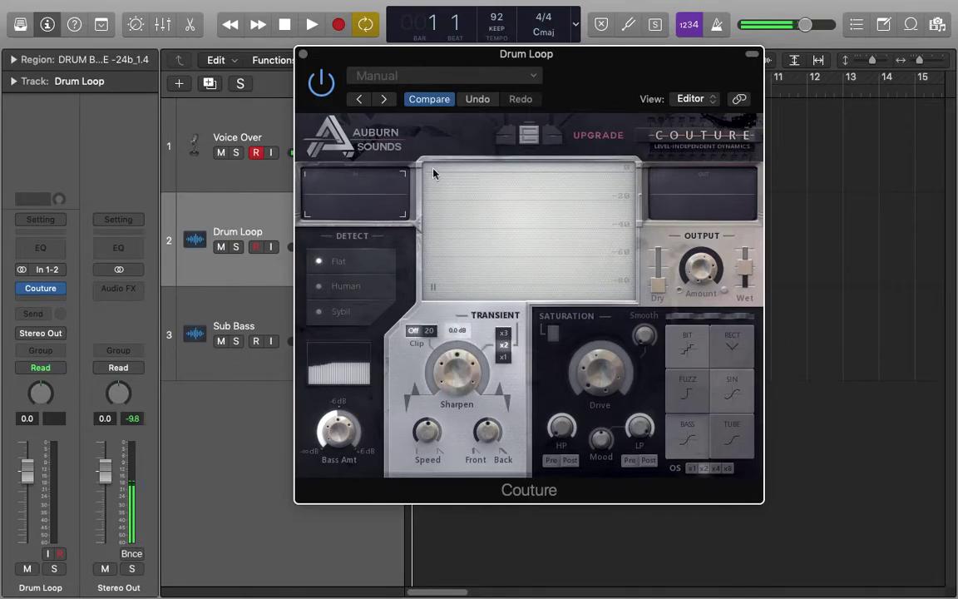
left_click_drag(603, 72, 644, 106)
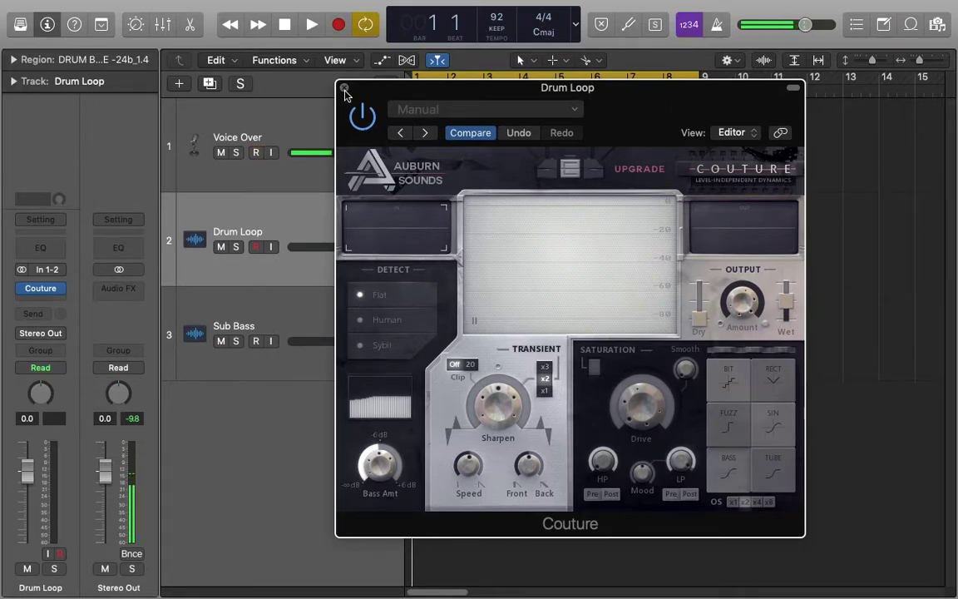
left_click(347, 89)
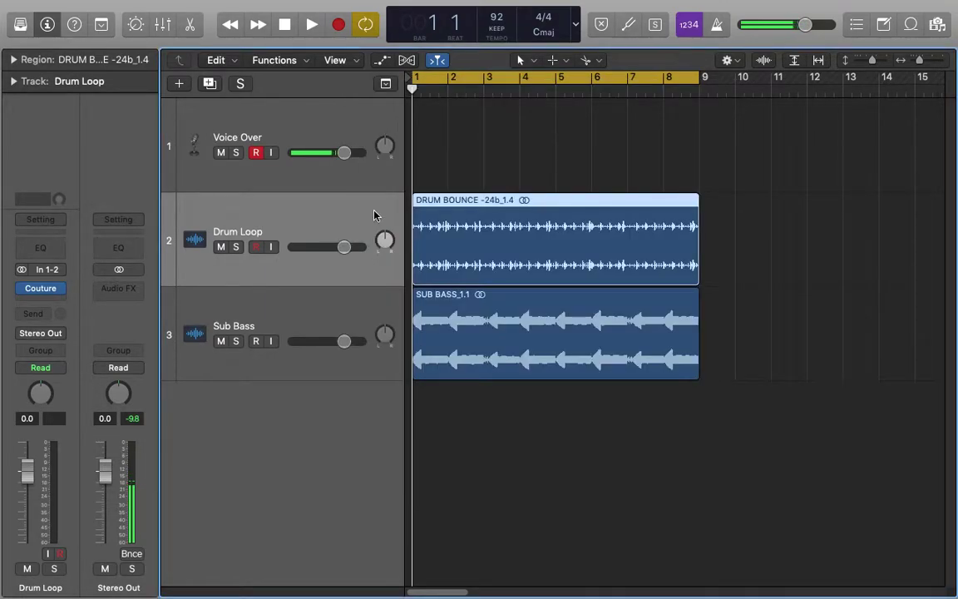
Look over the Drum Loop and Sub Bass tracks and their regions, selecting each one in turn
left_click(341, 309)
left_click(282, 226)
left_click(287, 310)
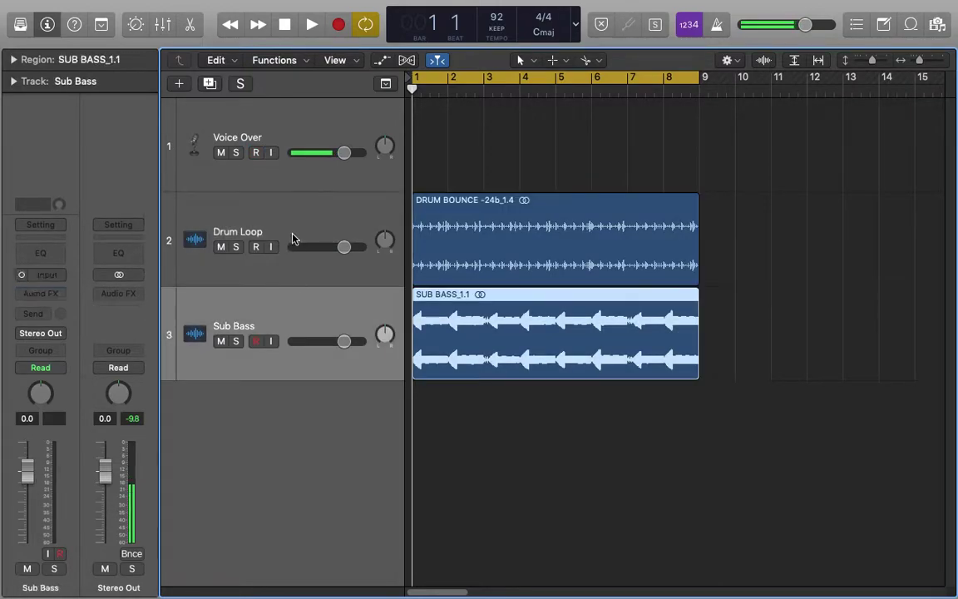
left_click(295, 238)
left_click(298, 311)
left_click(304, 227)
left_click_drag(784, 187, 503, 430)
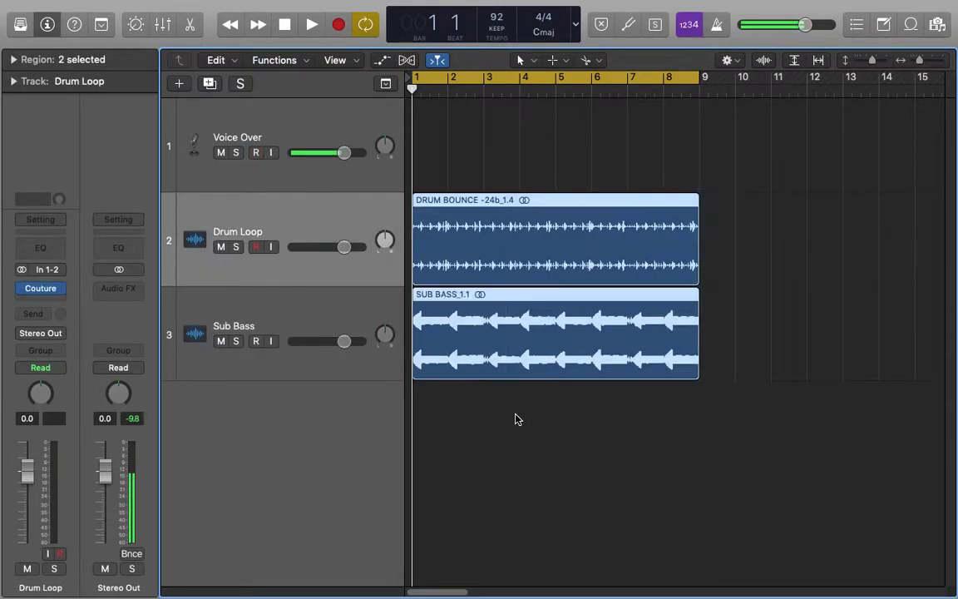
left_click(755, 197)
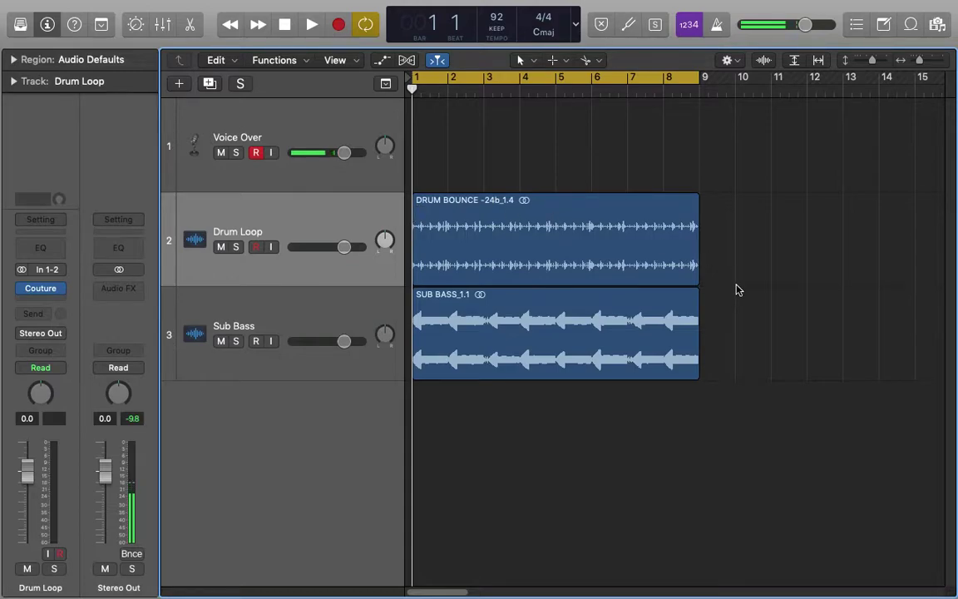
left_click(327, 109)
left_click(309, 211)
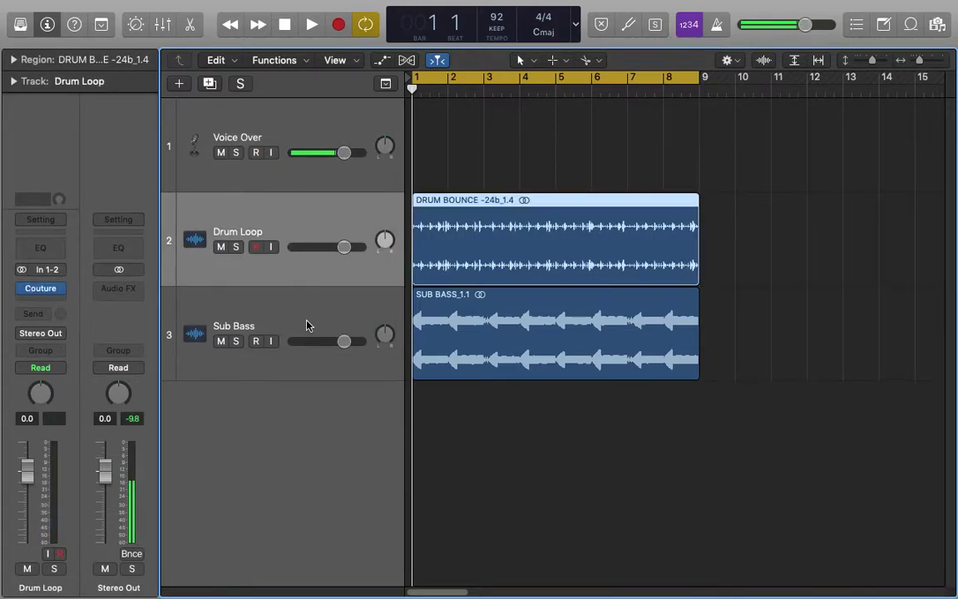
left_click(307, 320)
left_click(308, 224)
left_click(306, 314)
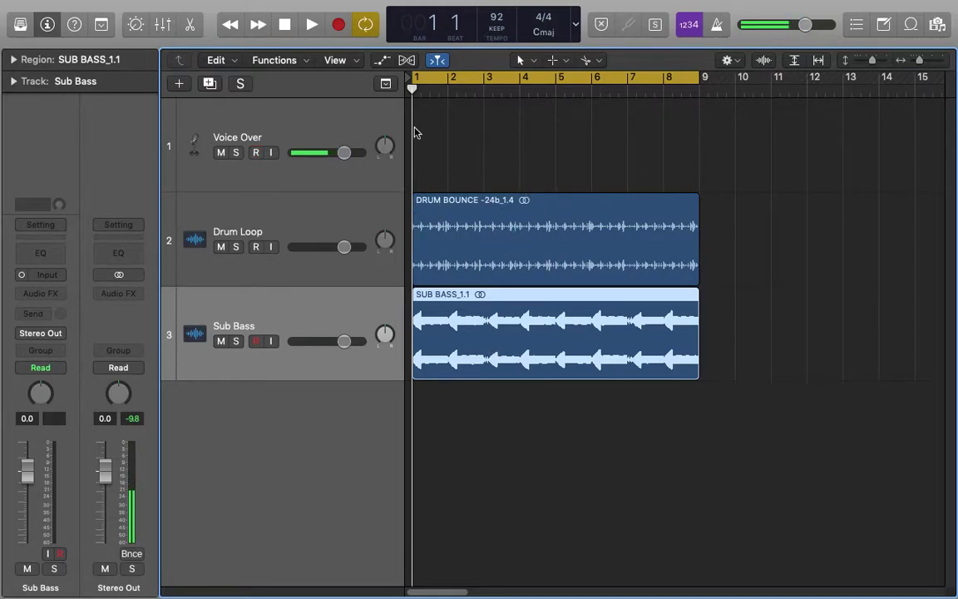
Enlarge the height of all tracks and select the Drum Loop track
key("super+Down")
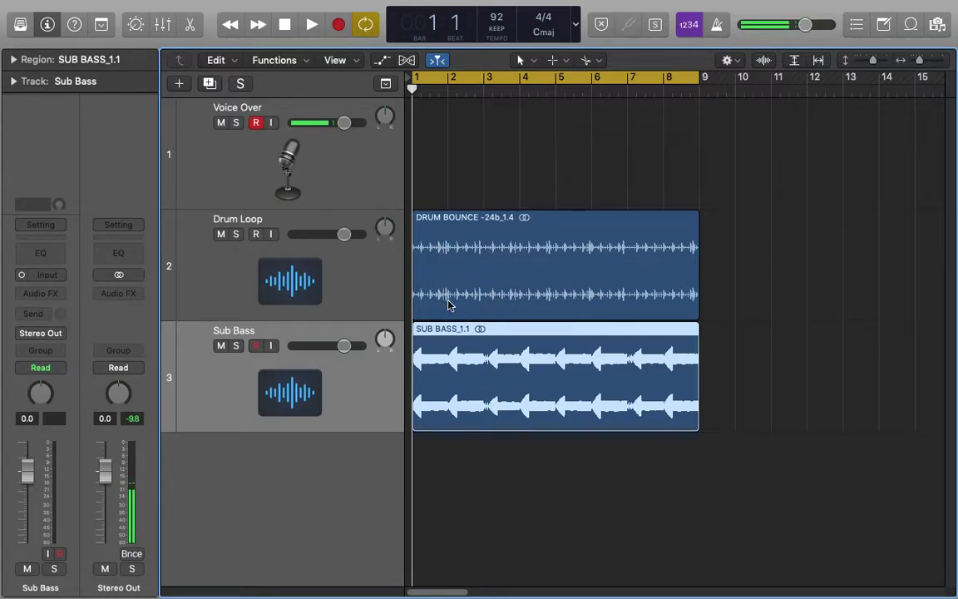
left_click(329, 268)
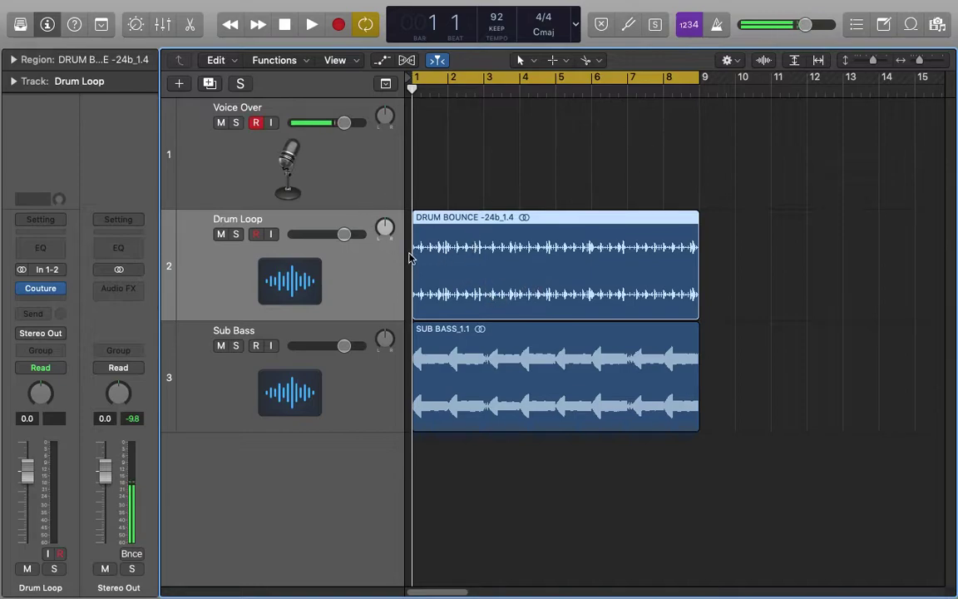
left_click(365, 363)
left_click(363, 281)
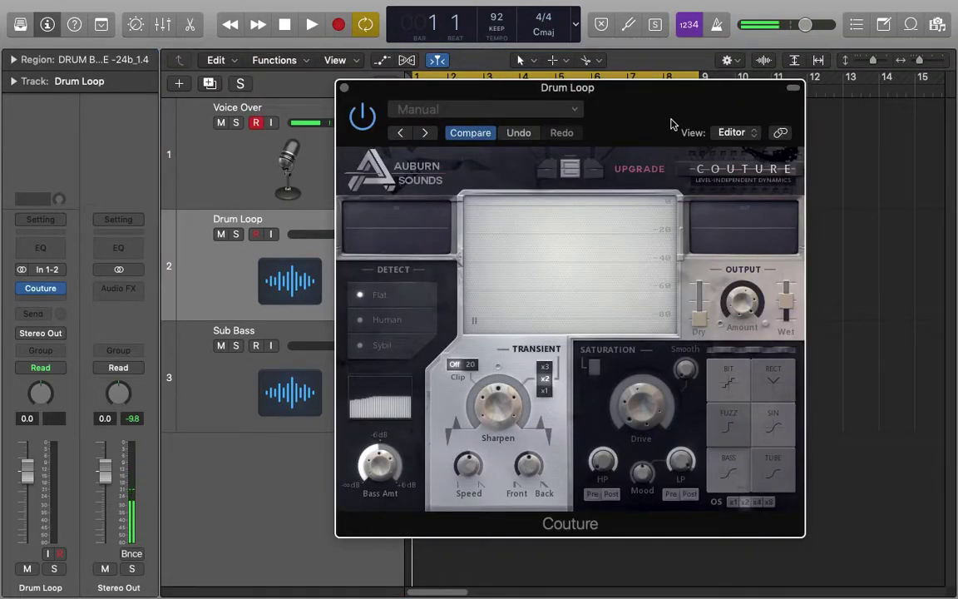
Listen to the drum and bass loop with Couture's Sharpen left at neutral, and stop playback
key("space")
left_click_drag(670, 121, 621, 153)
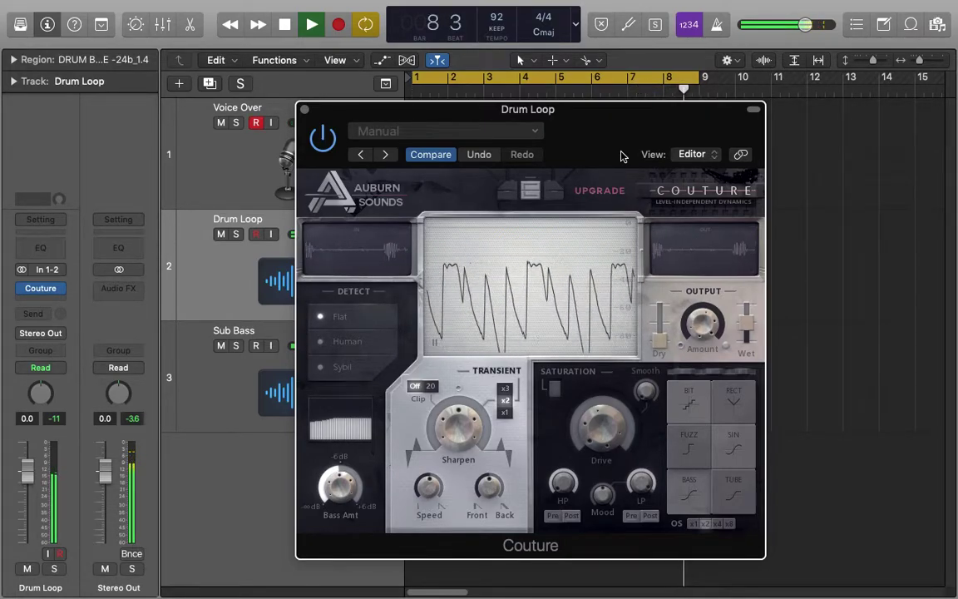
key("space")
Try out the Bass Amt knob and a lower Sharpen amount in Couture
left_click_drag(611, 141, 551, 119)
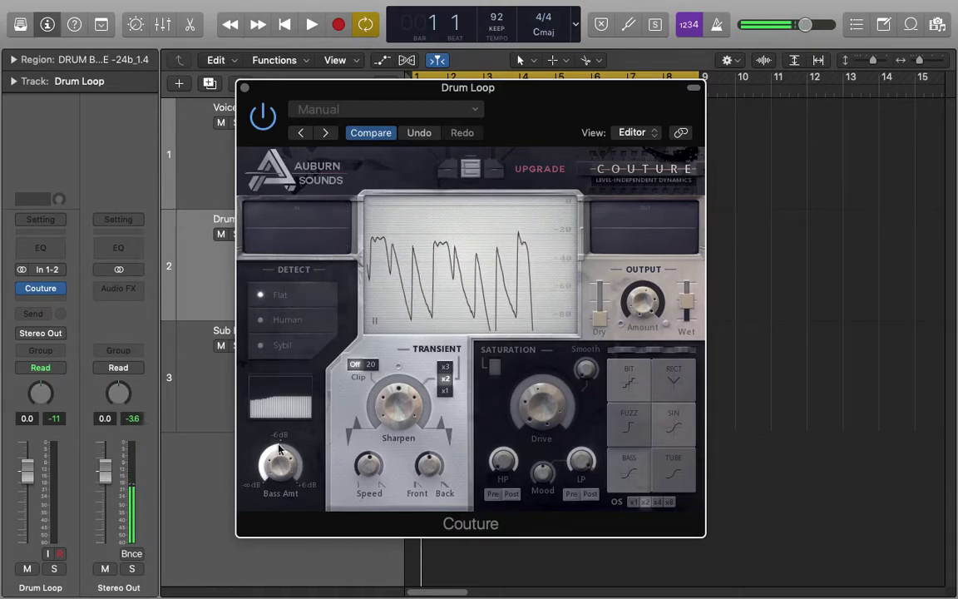
left_click_drag(282, 476, 281, 464)
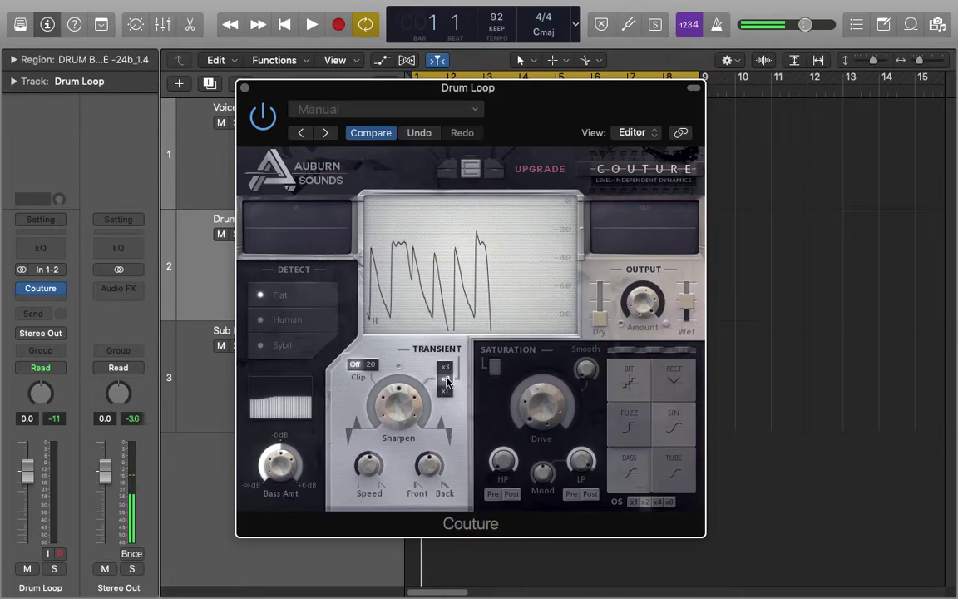
left_click_drag(394, 415, 377, 509)
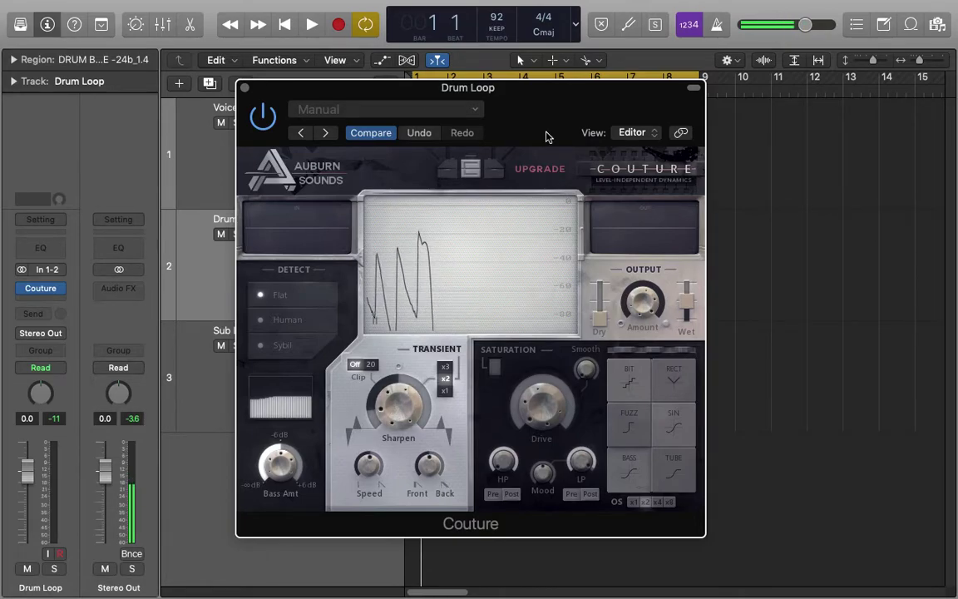
Try raising and lowering the Transient Sharpen amount in Couture, and return it to neutral
left_click_drag(547, 98, 630, 108)
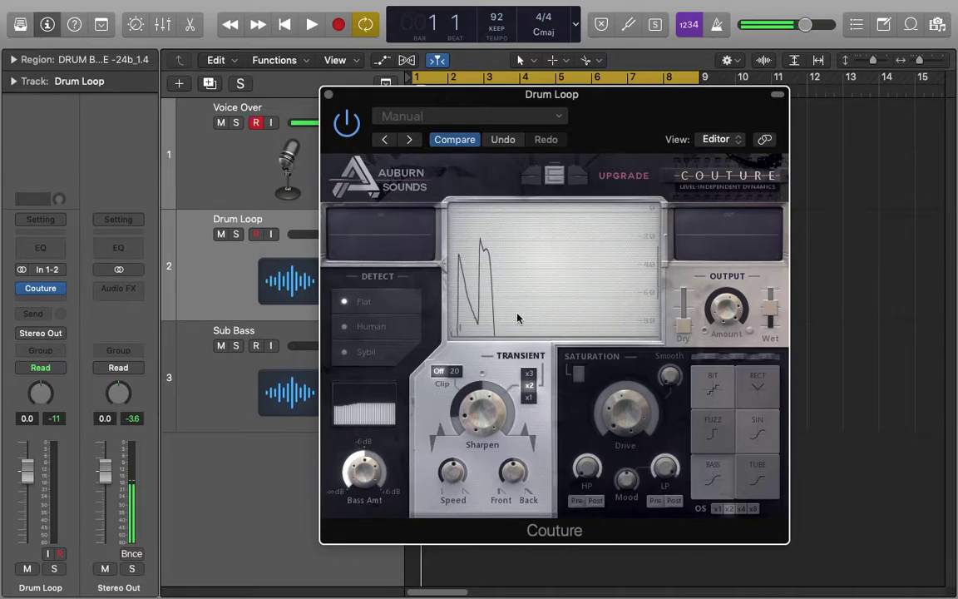
left_click_drag(481, 423, 467, 311)
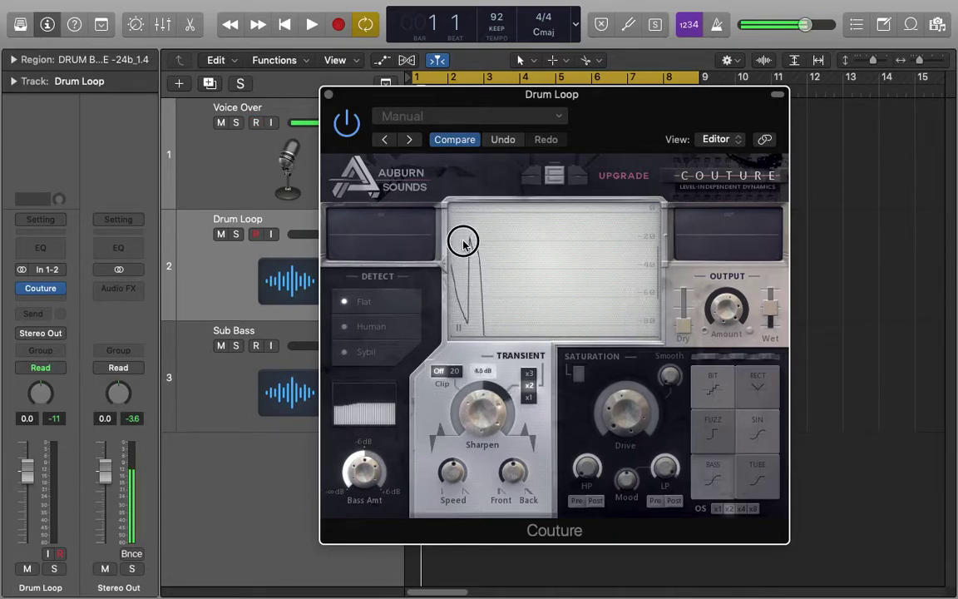
left_click_drag(483, 401, 490, 403)
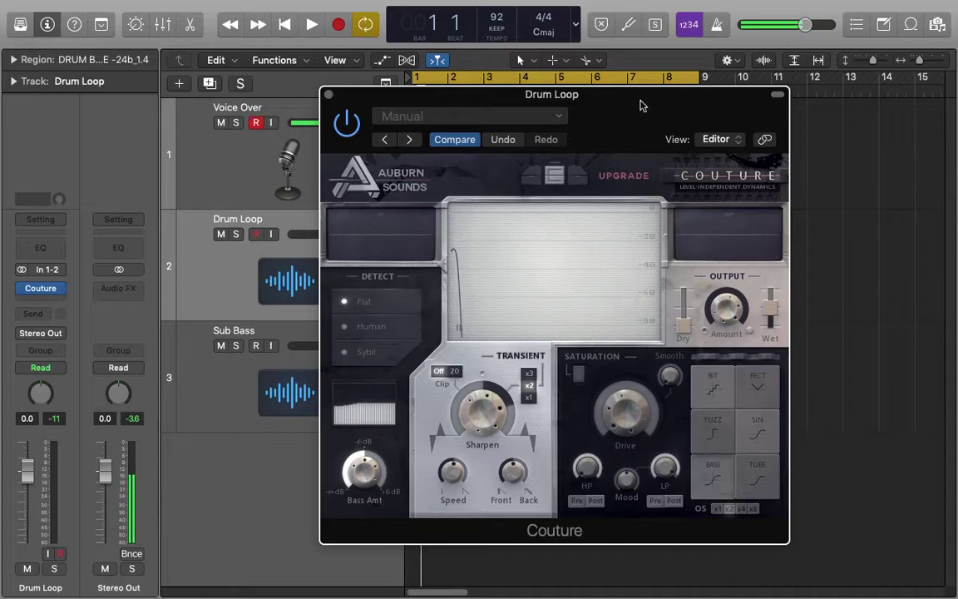
left_click_drag(640, 104, 711, 107)
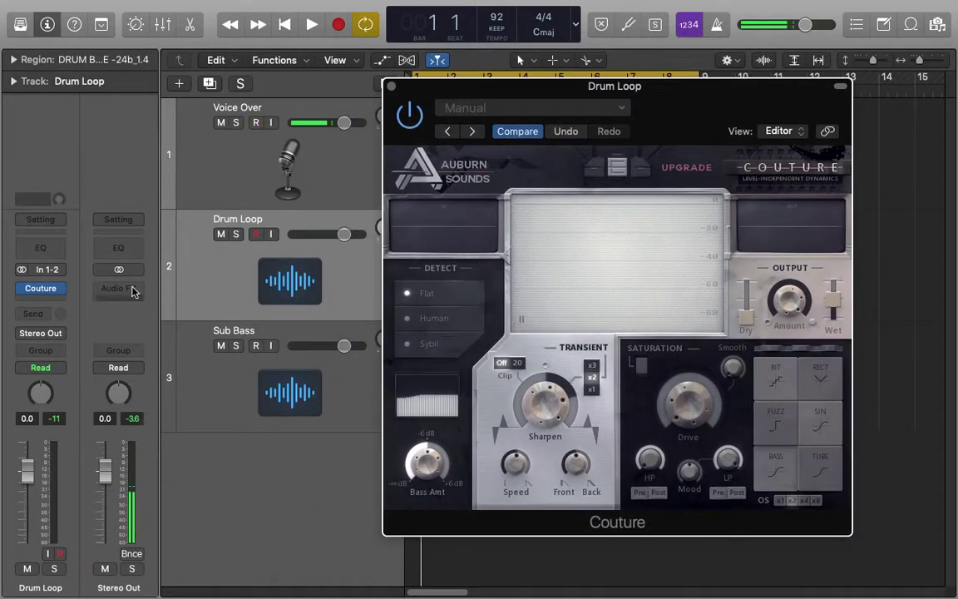
left_click_drag(549, 407, 549, 493)
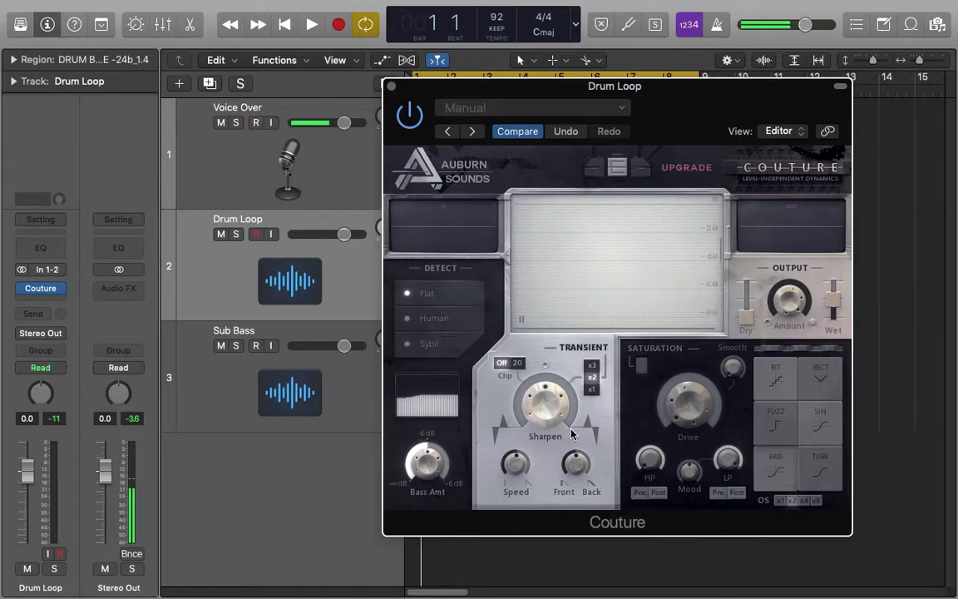
left_click_drag(684, 128, 663, 107)
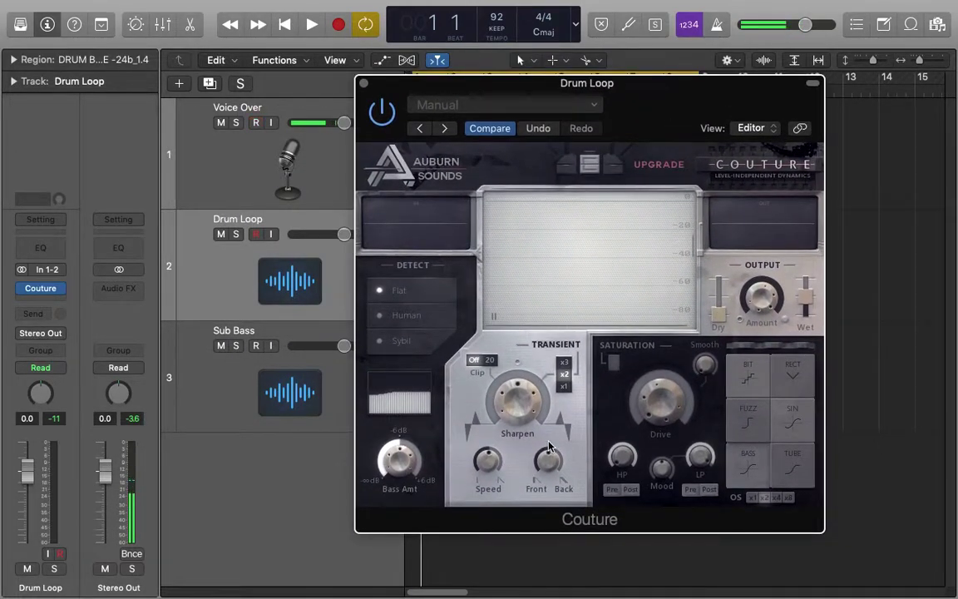
Raise the Sharpen amount in the Drum Loop's Couture while the loop plays, and stop playback
key("space")
left_click(511, 405)
left_click_drag(512, 405, 514, 333)
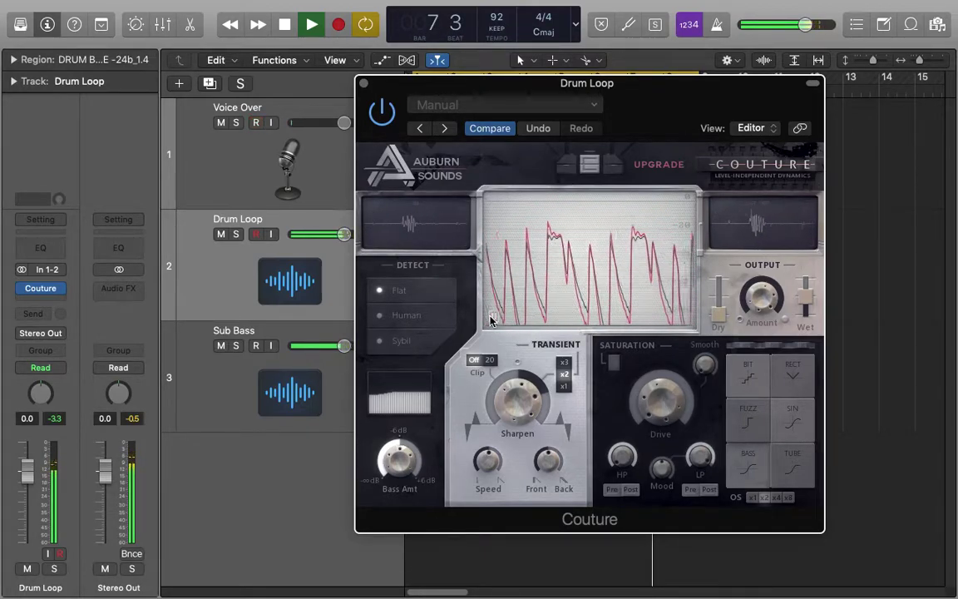
key("space")
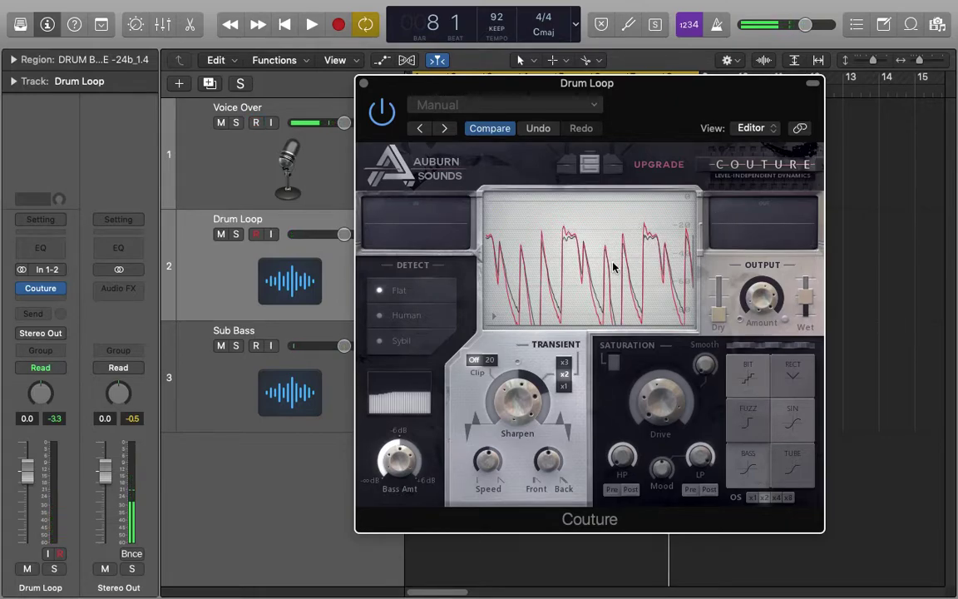
left_click_drag(667, 96, 643, 112)
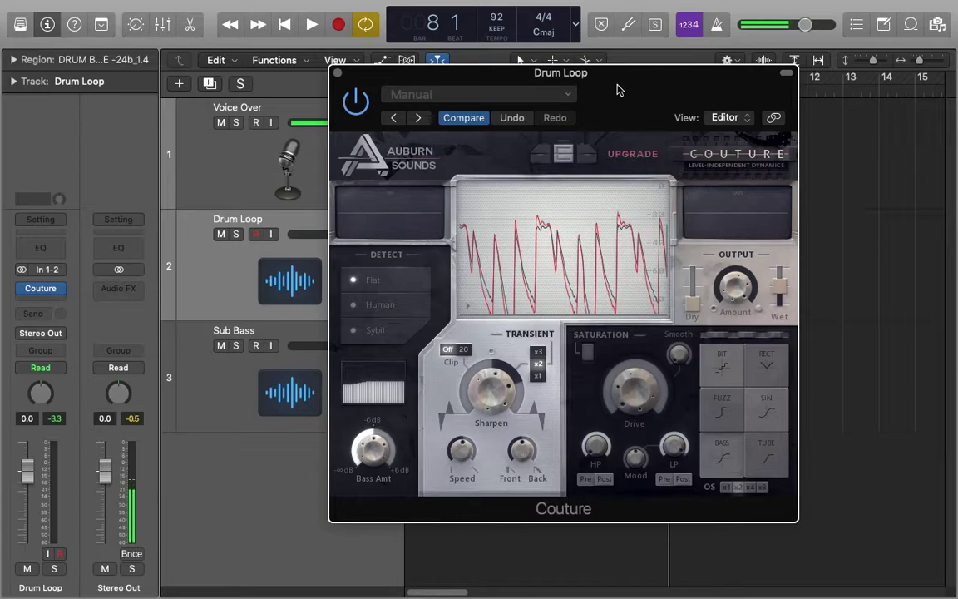
left_click_drag(619, 89, 606, 127)
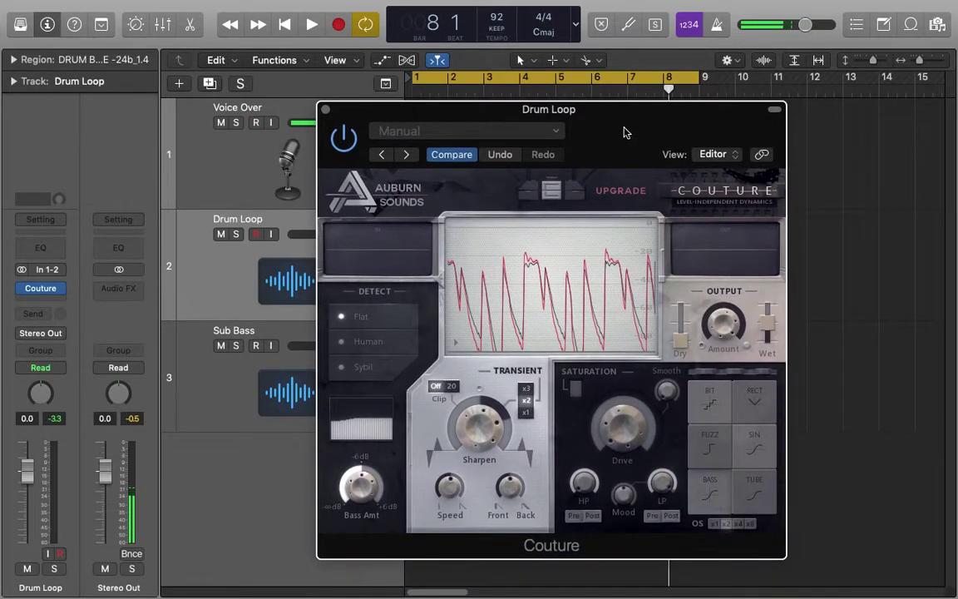
left_click_drag(351, 115, 333, 124)
left_click_drag(595, 149, 591, 128)
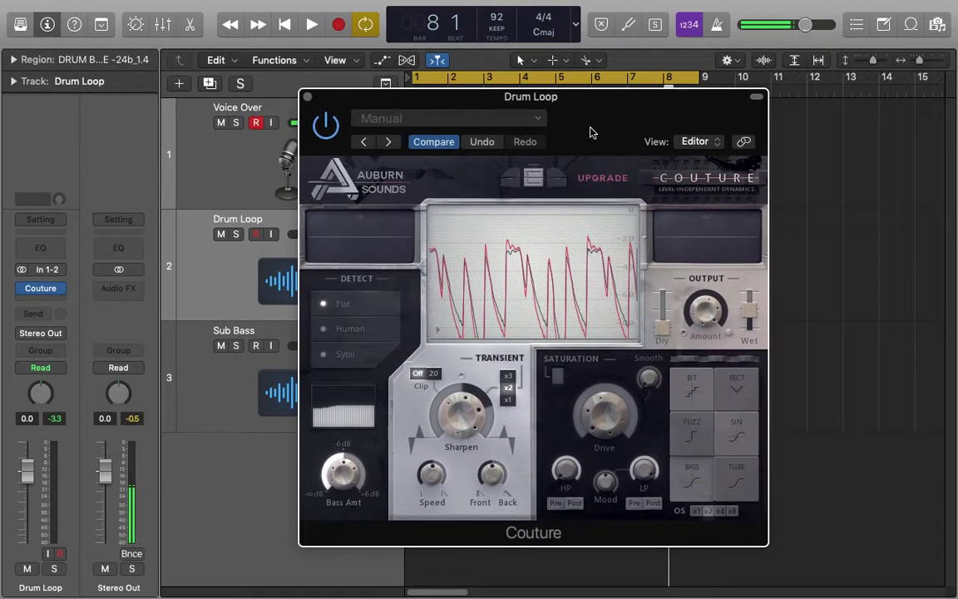
mouse_move(592, 133)
left_mouse_down()
mouse_move(509, 169)
mouse_move(620, 112)
mouse_move(648, 129)
mouse_move(628, 119)
mouse_move(596, 124)
left_mouse_up()
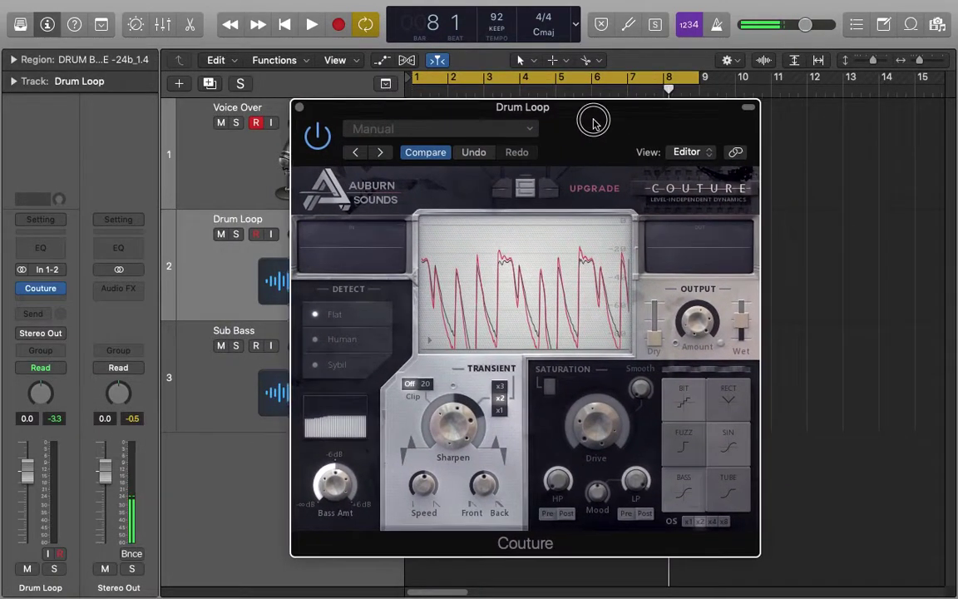